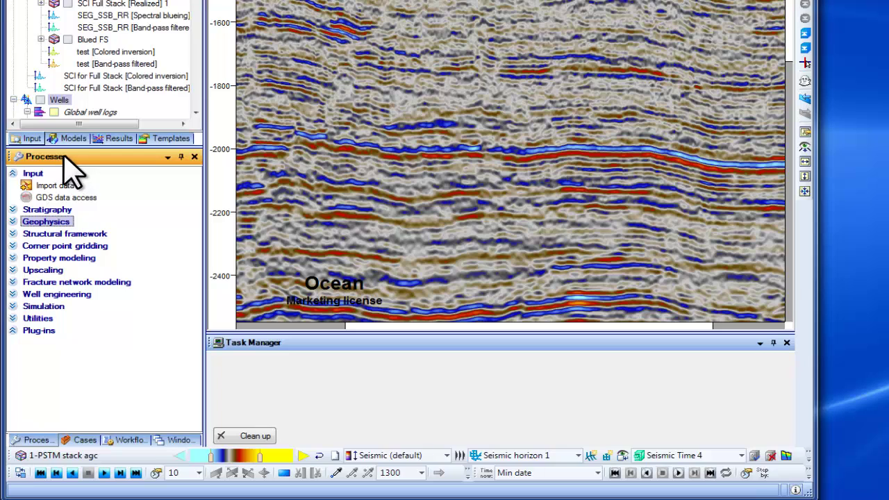
- Launch Seismic colored inversion from Processes > Geophysics and open its empty operator creation window
click(12, 222)
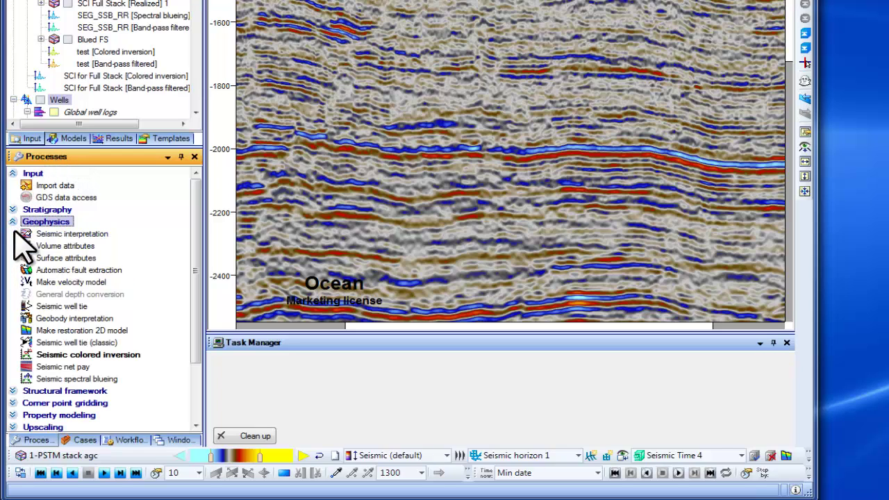
double_click(28, 355)
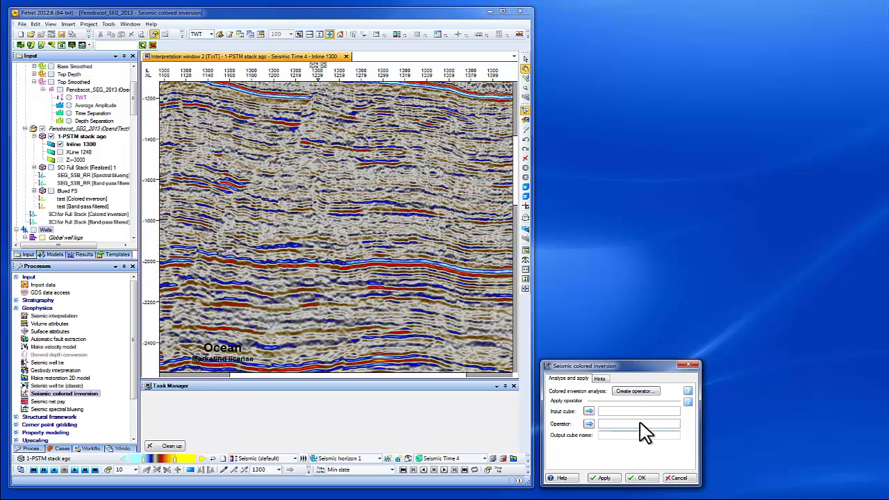
click(635, 392)
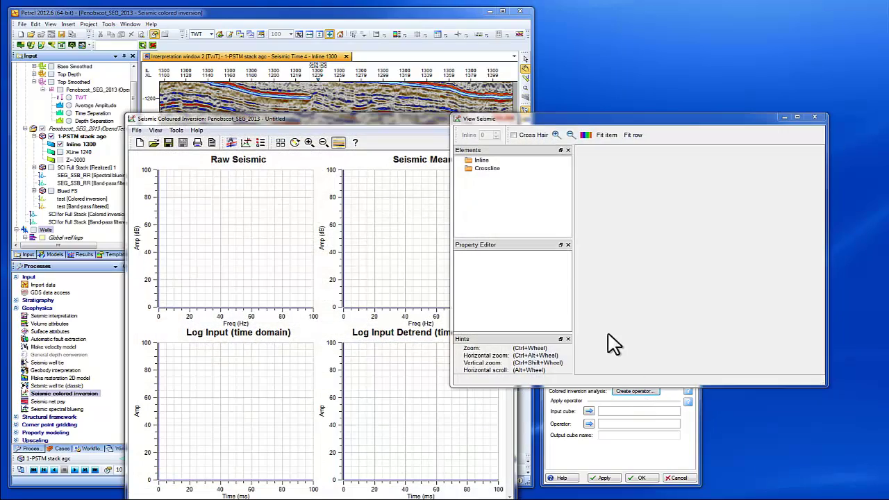
click(340, 143)
drag(342, 118, 367, 58)
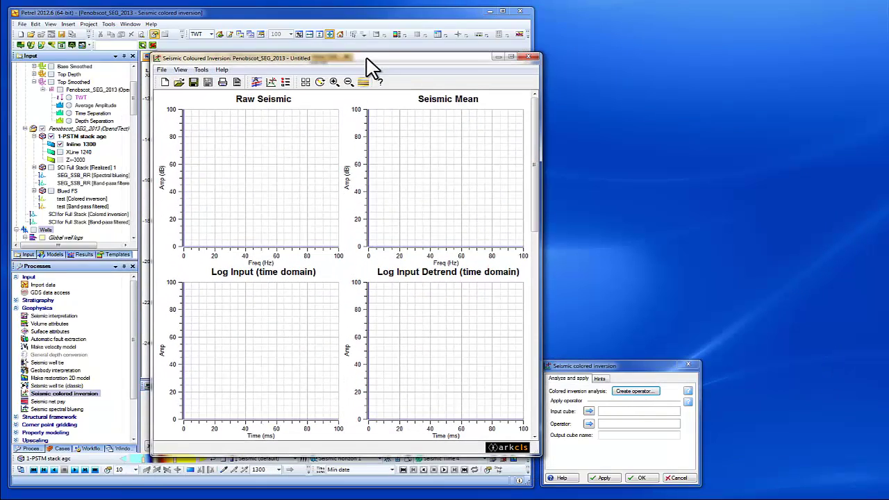
- Load 40 traces of the 1-PSTM stack agc cube as input seismic, with analysis starting at 1600
click(257, 82)
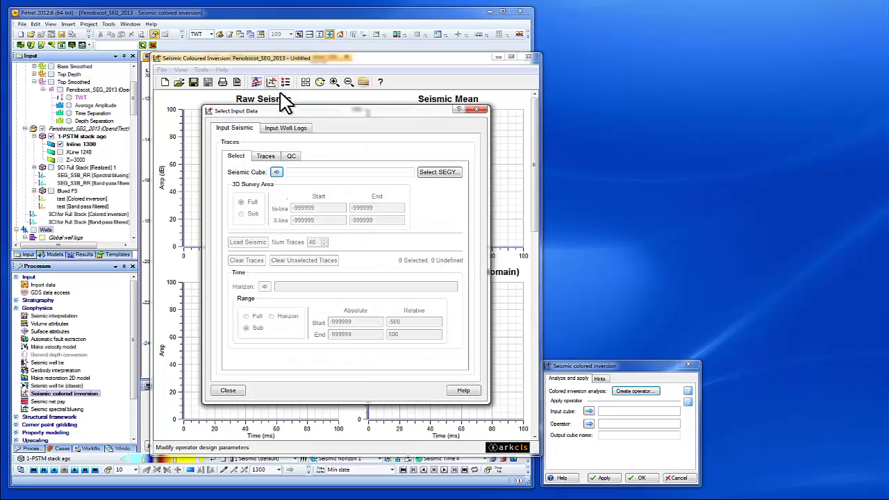
drag(292, 113, 634, 6)
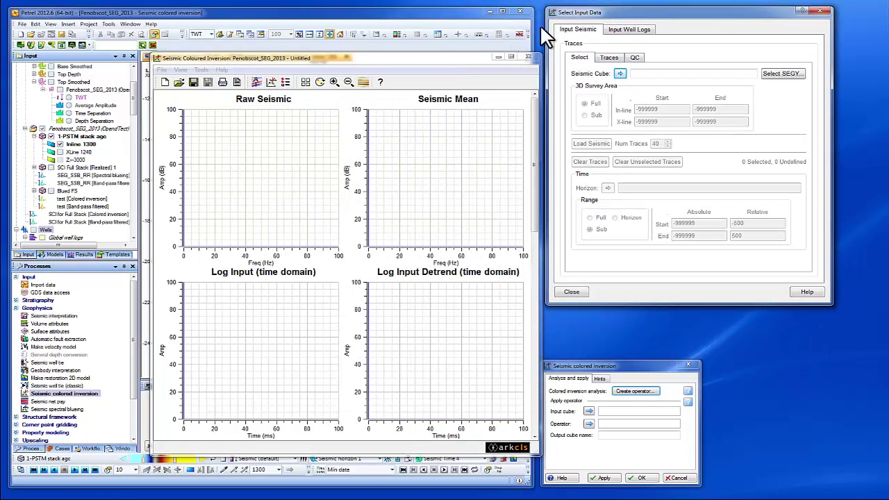
click(68, 136)
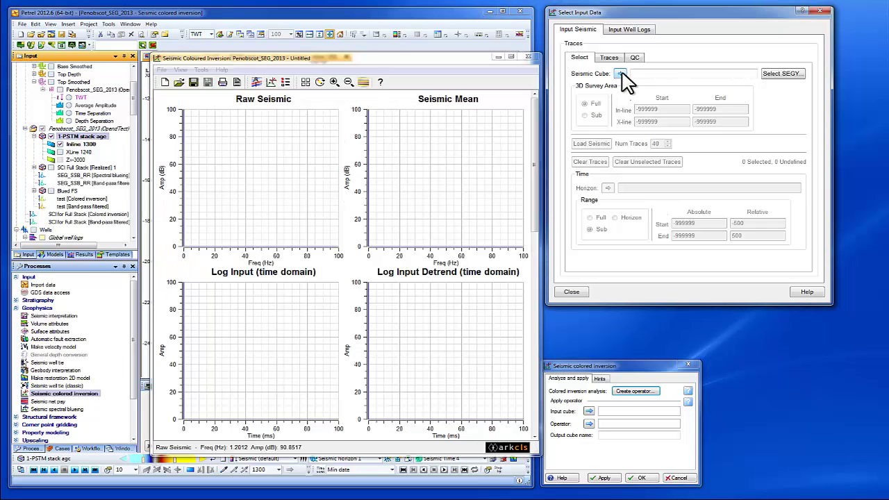
click(620, 74)
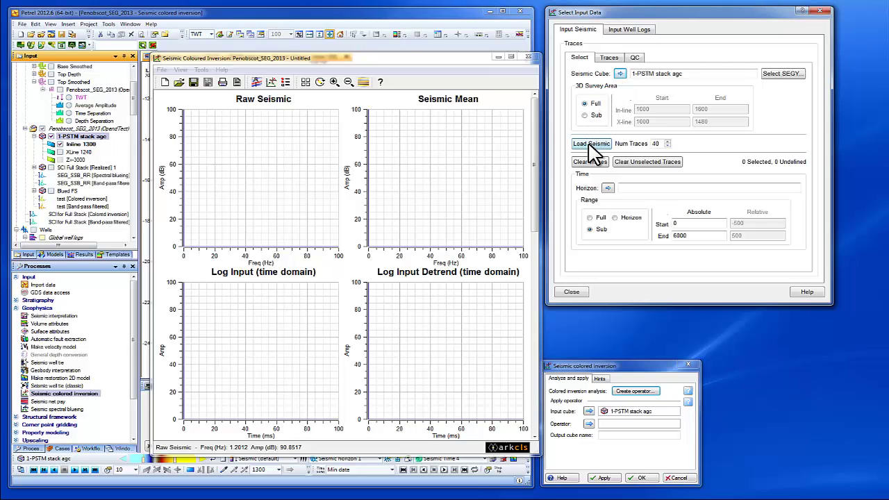
click(590, 144)
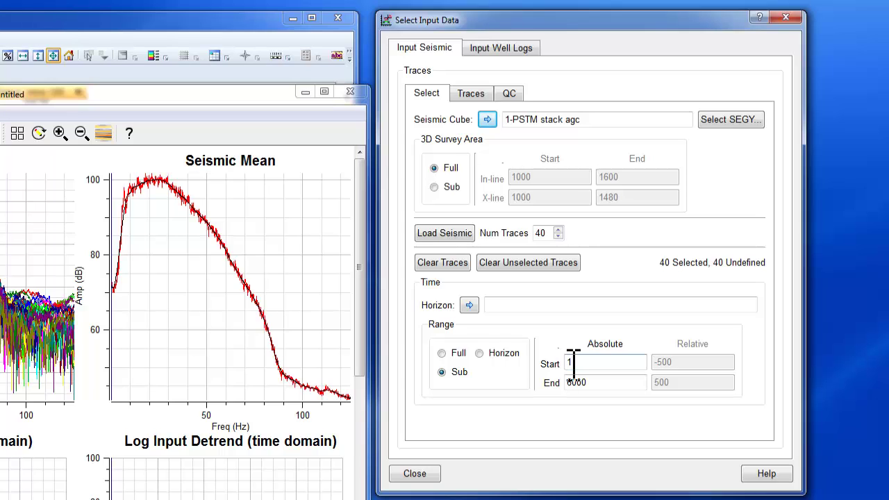
click(594, 382)
- Set the analysis end time to 2400, then zoom into and reset the Seismic Mean chart
double_click(595, 382)
text(24)
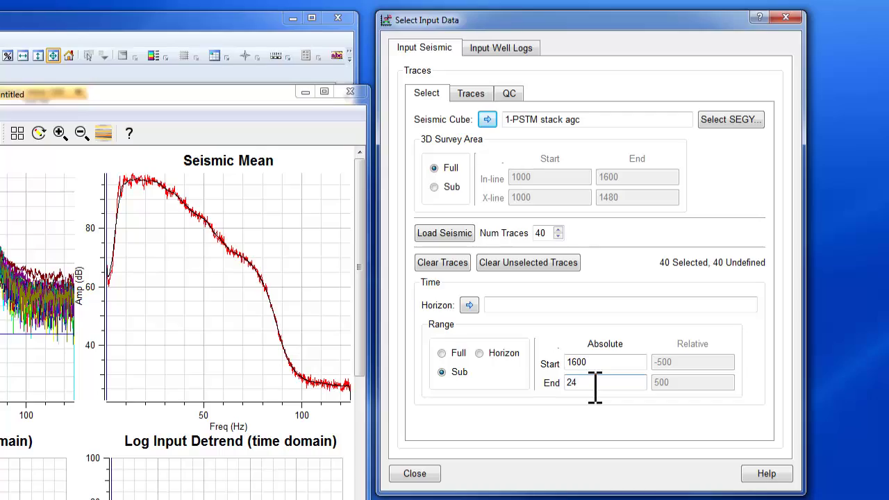
text(00)
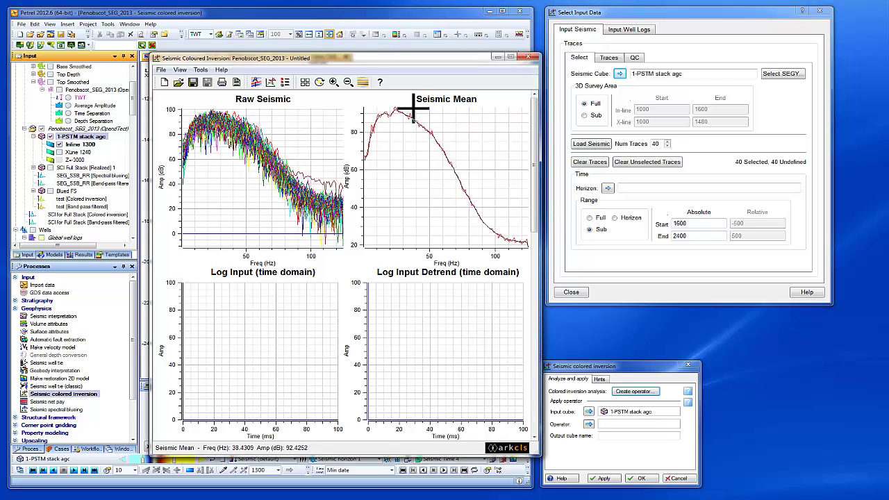
drag(411, 106, 473, 180)
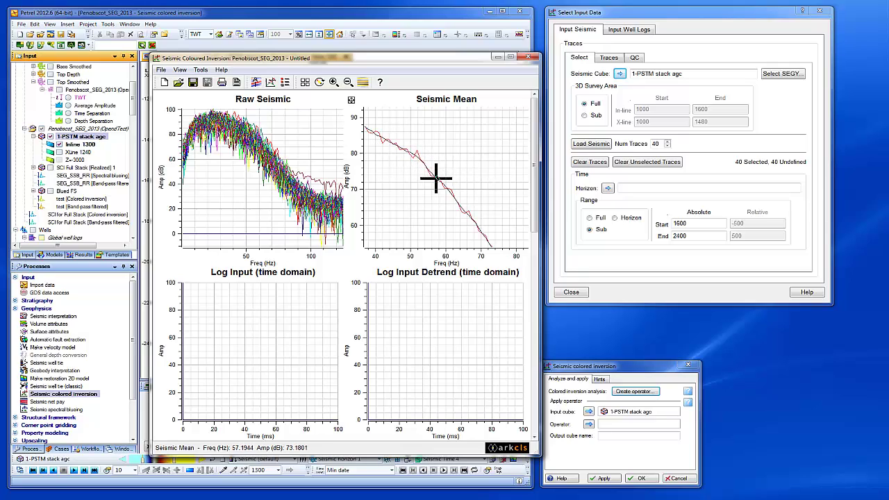
click(352, 101)
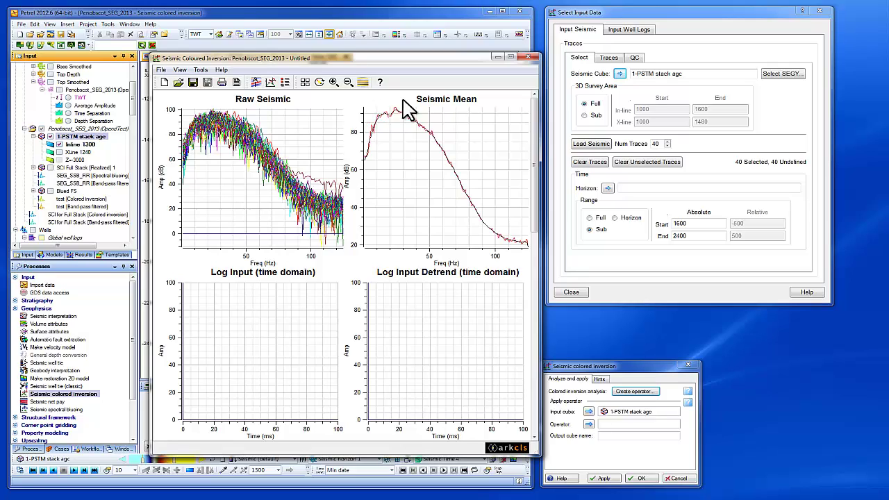
- Add the AI logs of wells L-30 and L-30 Synth from the project's Wells folder
click(630, 31)
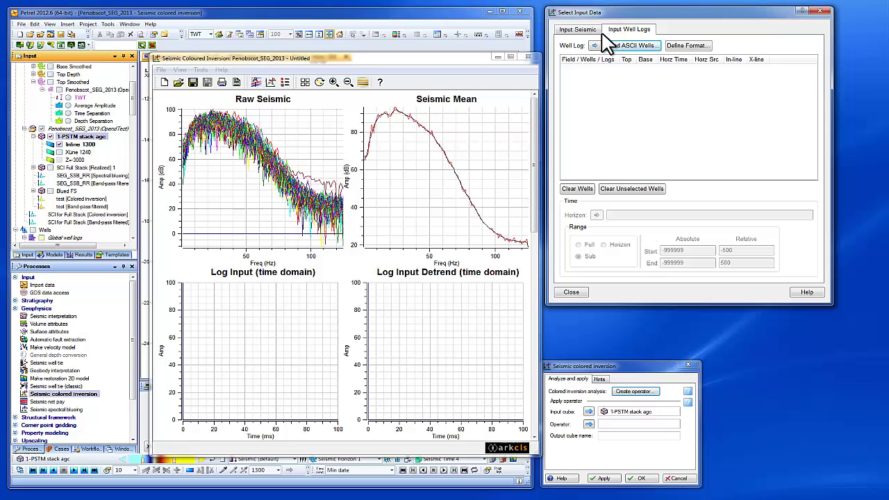
click(43, 231)
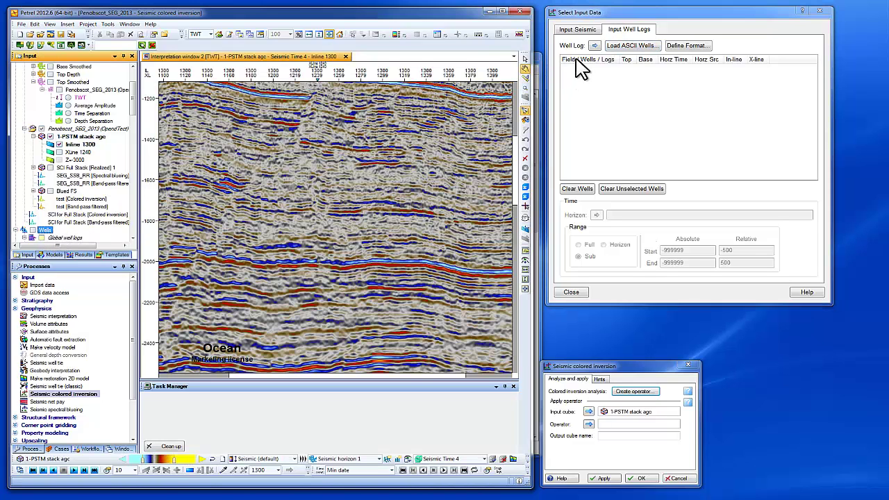
click(594, 45)
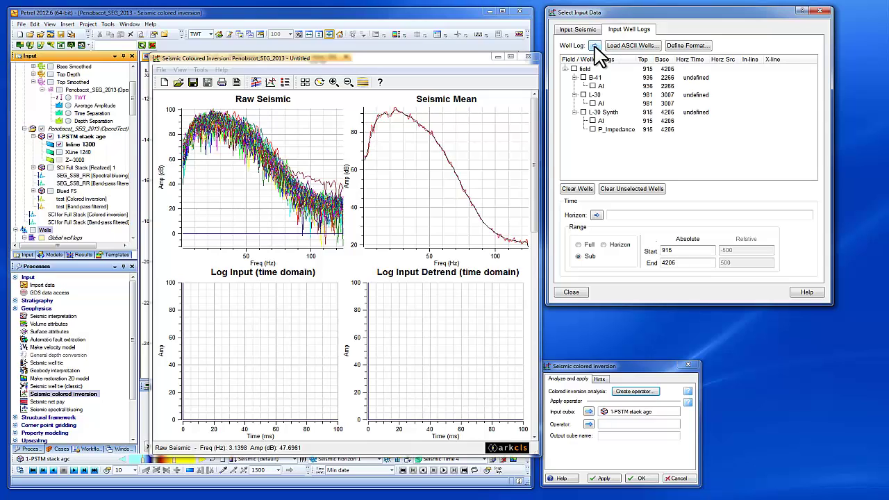
click(592, 103)
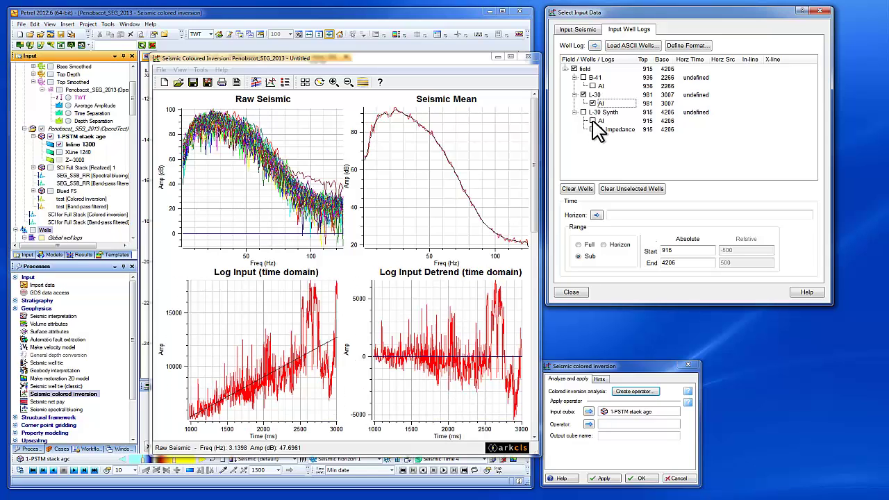
click(592, 121)
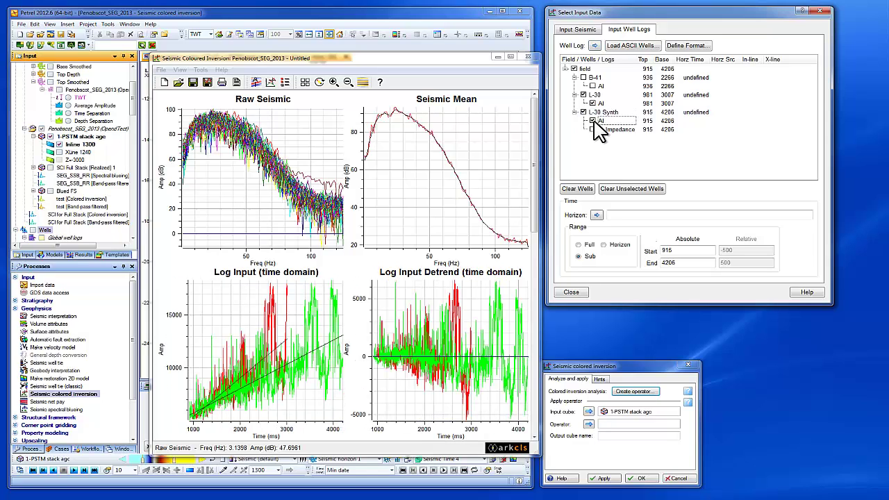
- Limit the well logs to the 1600–2400 ms interval
double_click(674, 251)
text(1600)
double_click(670, 264)
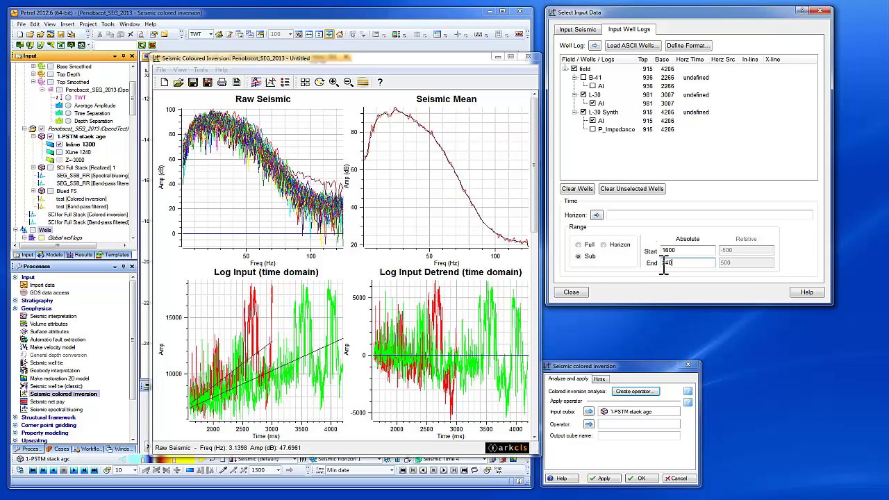
double_click(683, 253)
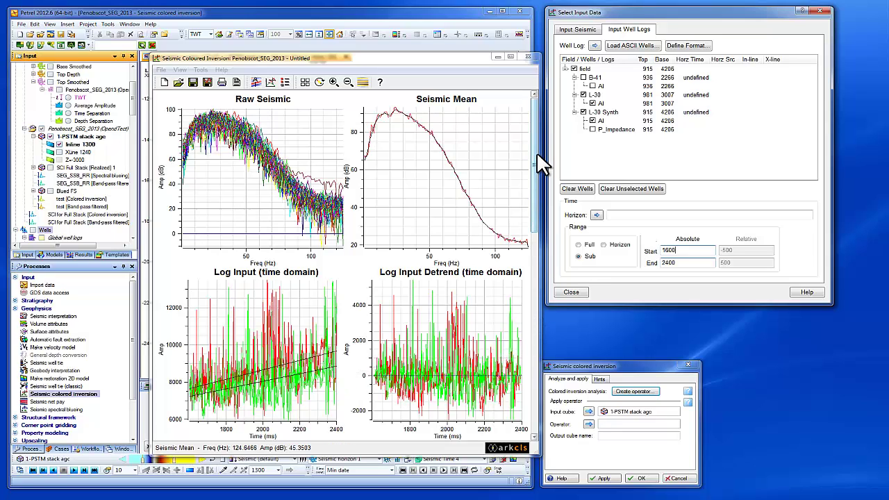
- Show the Global log spectrum plot on a linear frequency scale
scroll(534, 153, down, 3)
scroll(564, 261, down, 3)
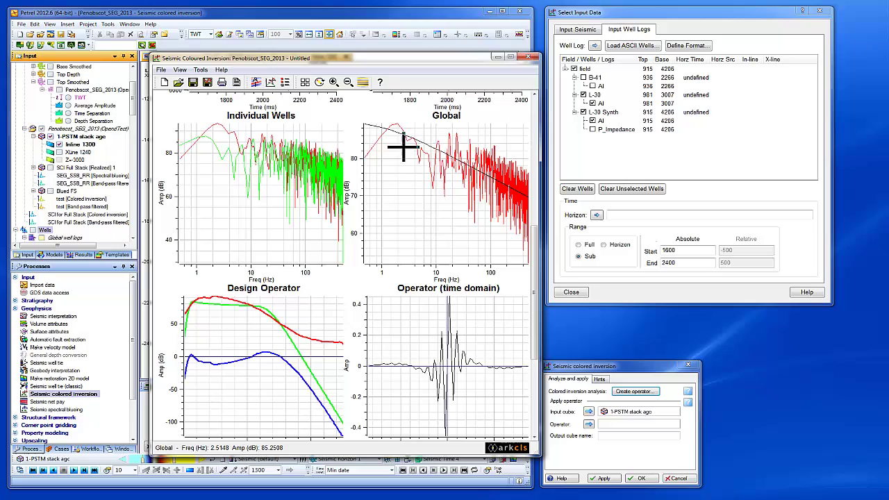
right_click(431, 274)
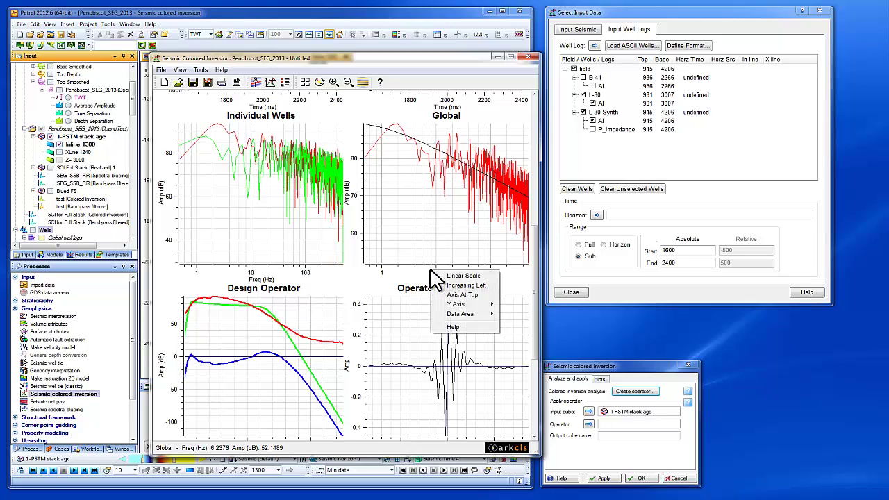
click(458, 278)
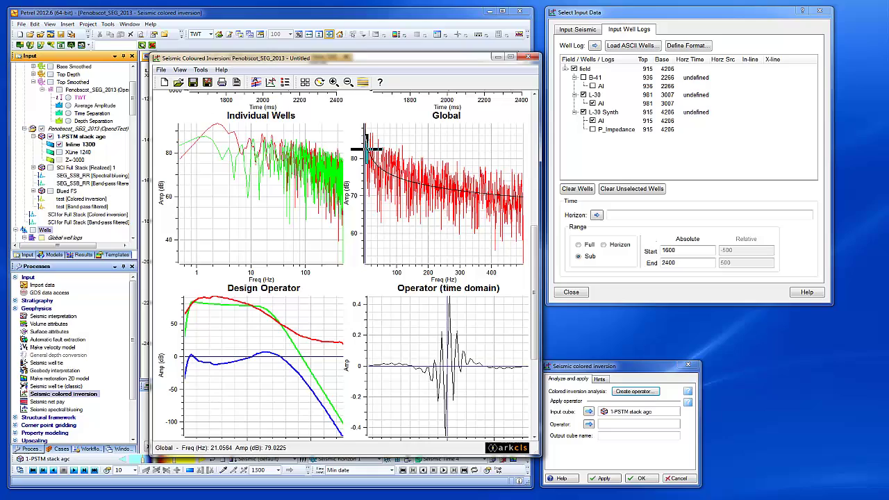
- Open View Seismic and enlarge it to show inline 1300 beside its Inversion section
click(362, 83)
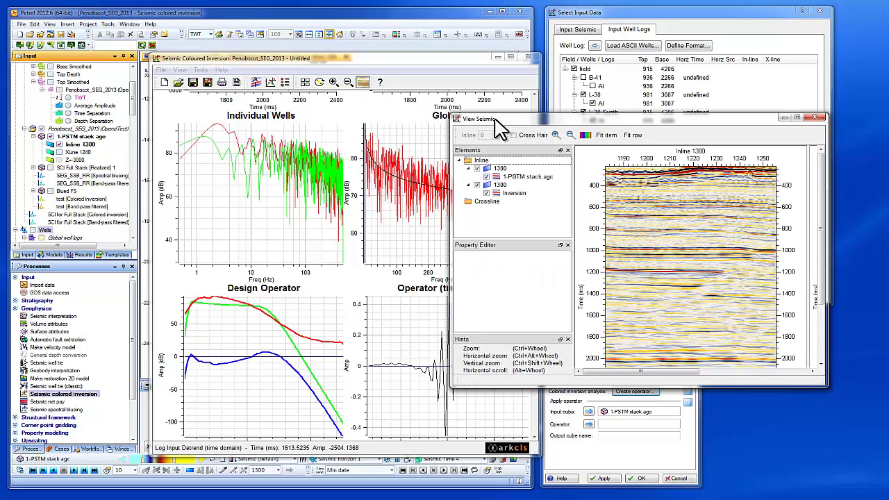
drag(494, 119, 207, 96)
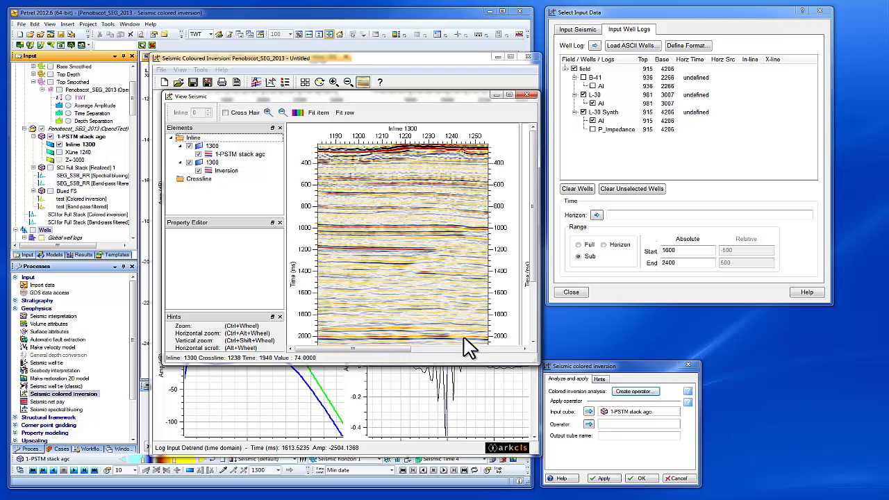
drag(537, 357, 796, 490)
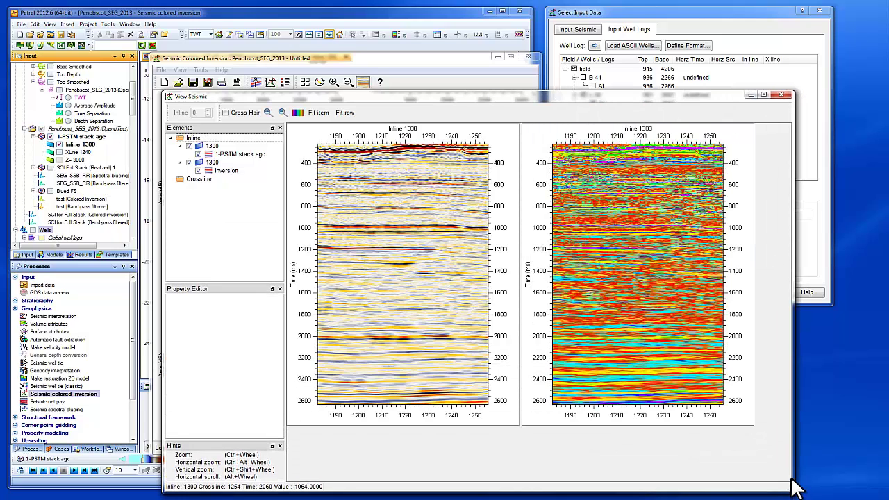
- Fit both sections to the row and give the Inversion section the Seismic colour palette
click(345, 113)
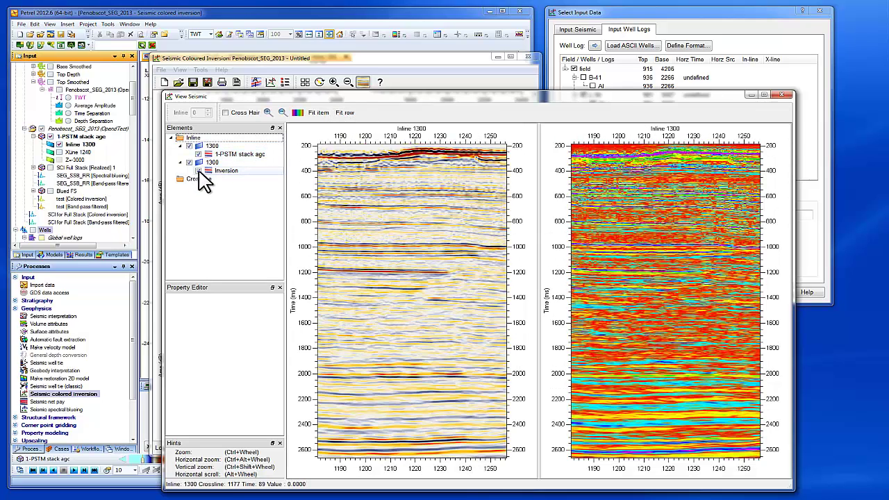
click(224, 170)
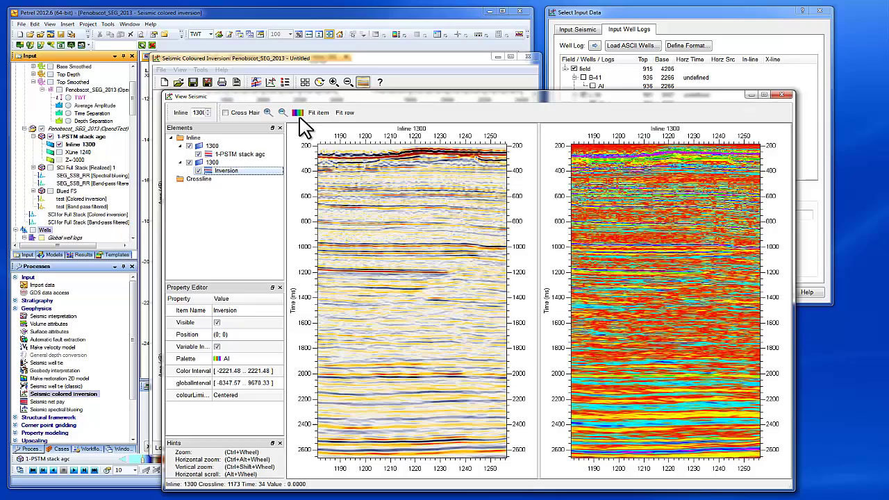
click(297, 112)
click(311, 181)
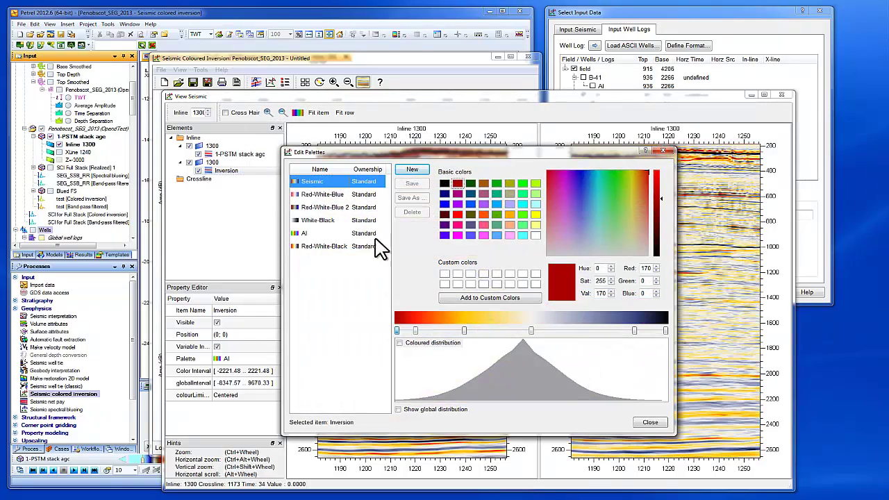
click(650, 423)
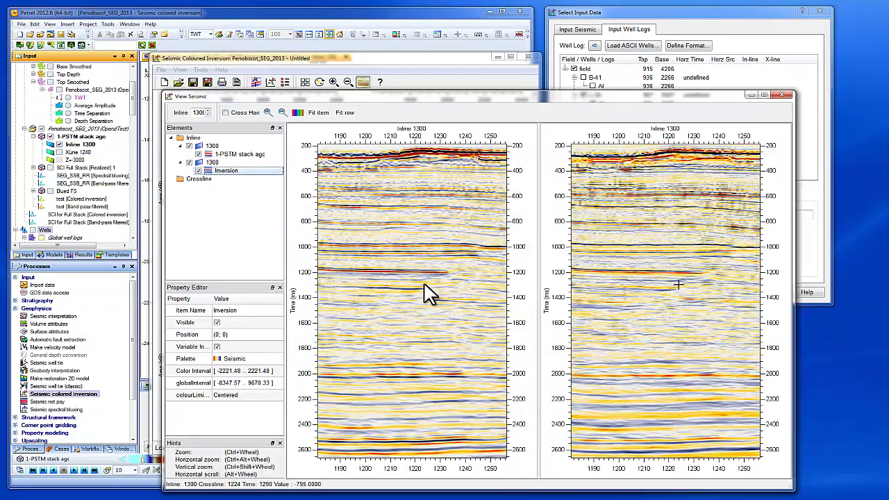
scroll(427, 294, down, 5)
scroll(429, 298, up, 5)
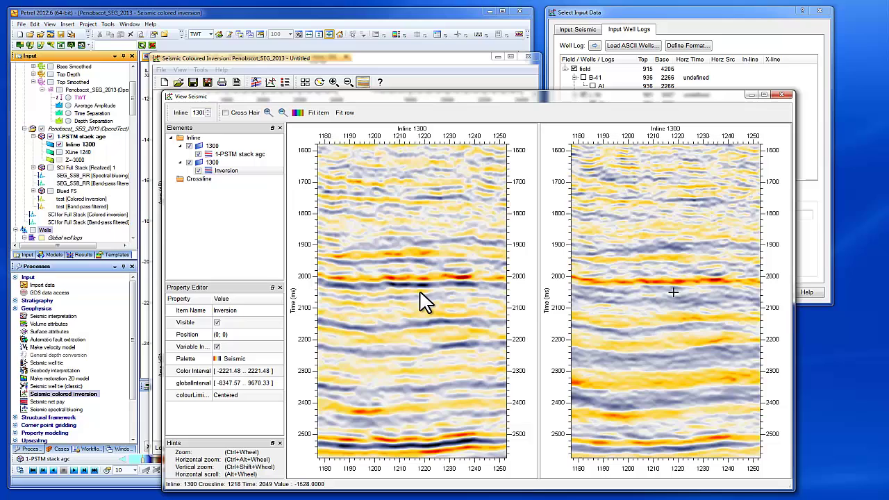
- Turn off Auto Calc. in Design Controls and lower the operator's high cut to 54 Hz
click(272, 83)
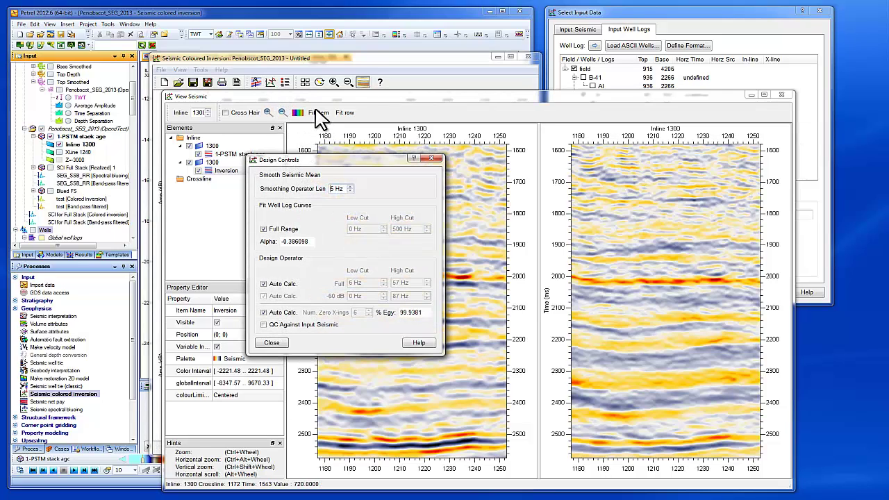
click(364, 83)
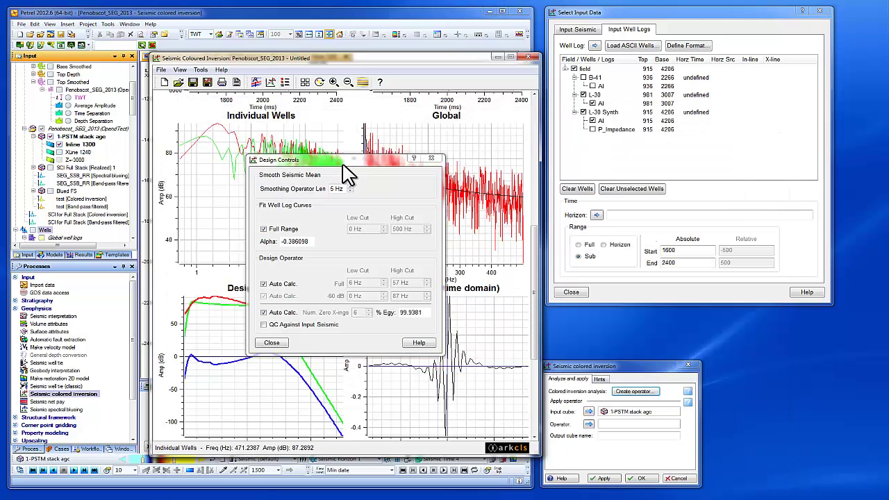
drag(347, 174, 474, 272)
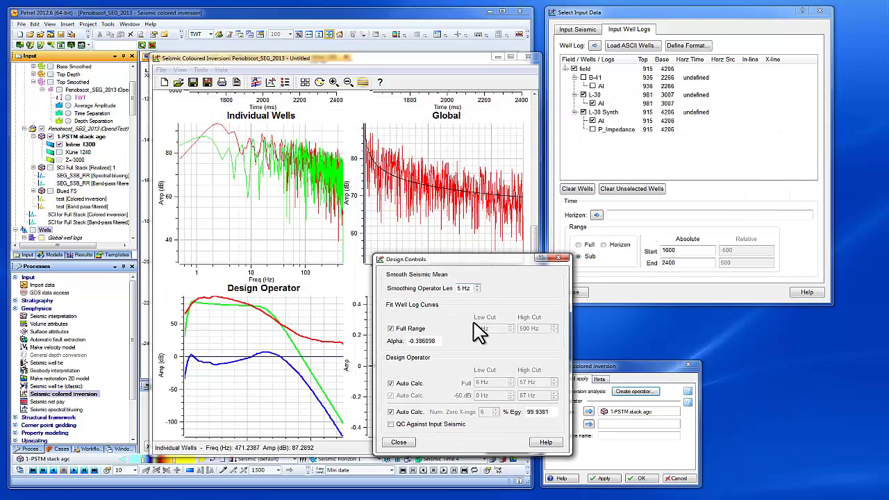
click(390, 382)
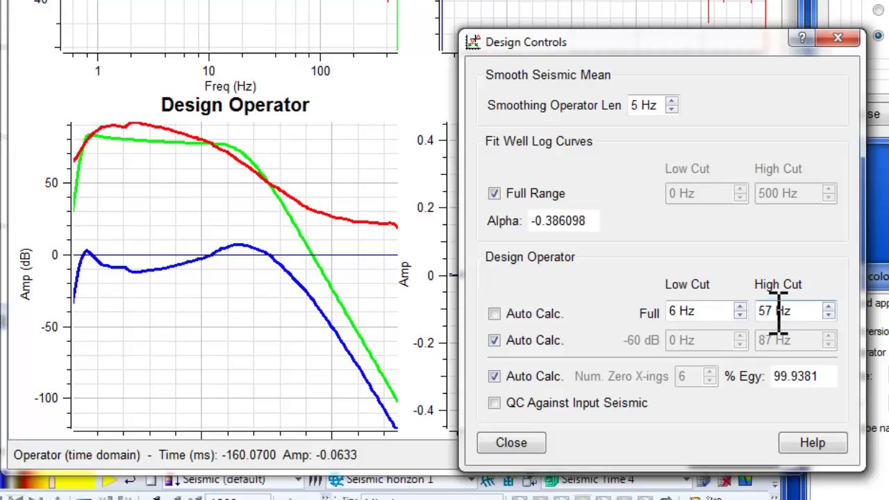
scroll(772, 312, down, 3)
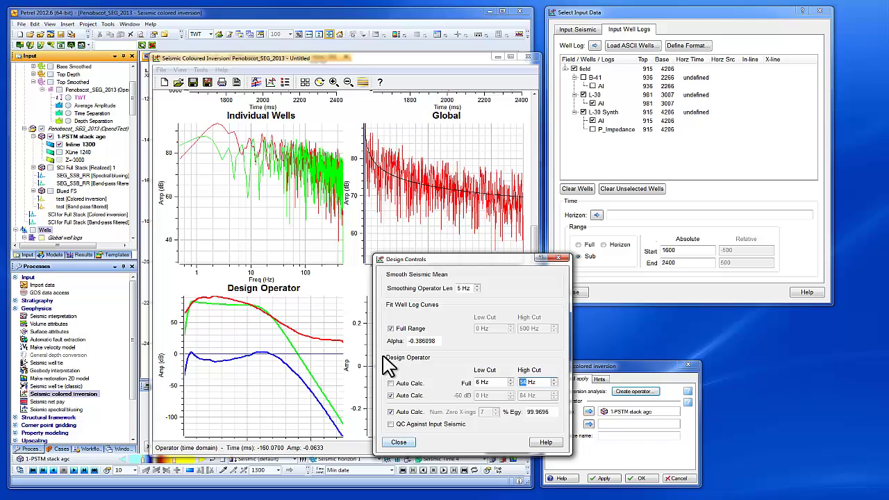
- Preview inline 1300 while stepping up the operator's low cut, then close Design Controls
click(362, 83)
drag(382, 97, 641, 79)
drag(407, 268, 215, 70)
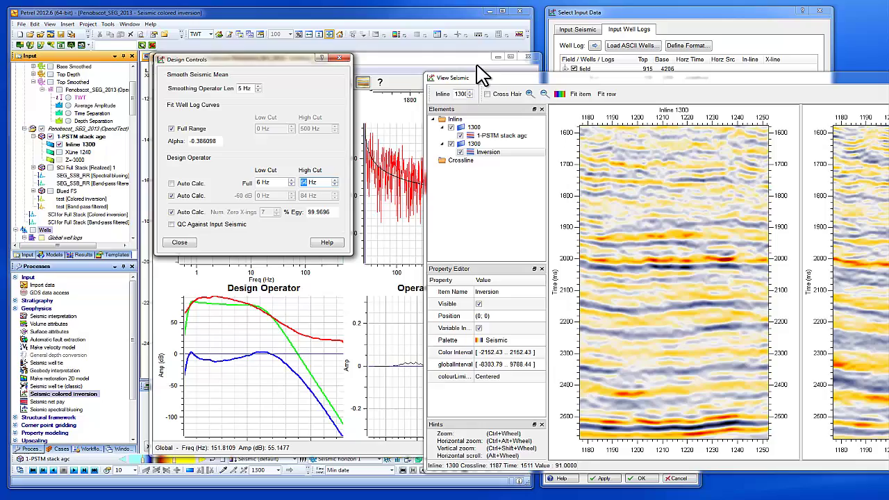
drag(490, 78, 311, 88)
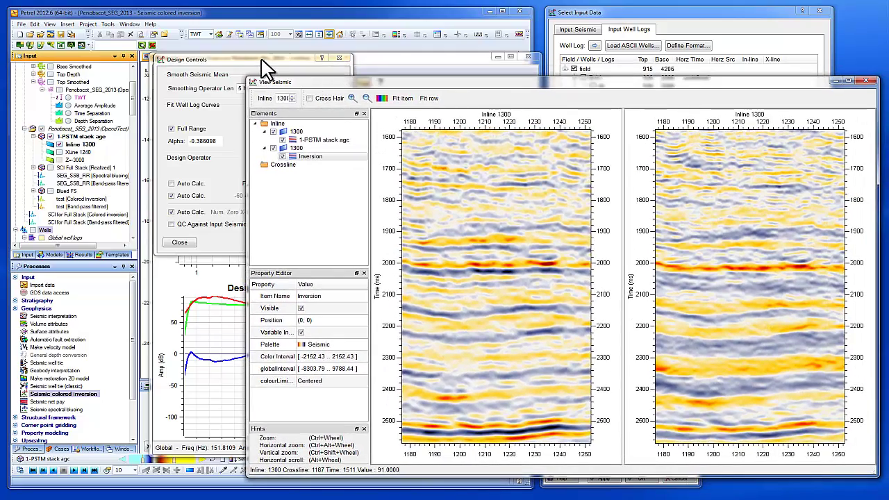
drag(182, 60, 106, 130)
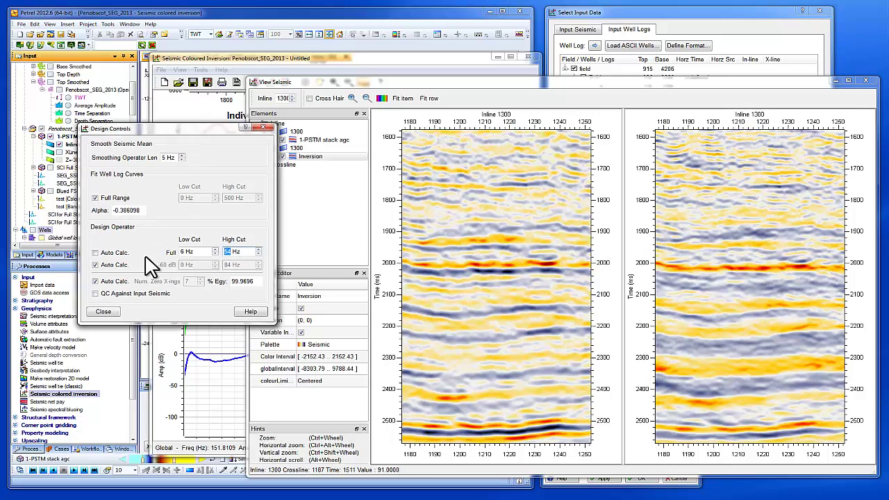
click(188, 253)
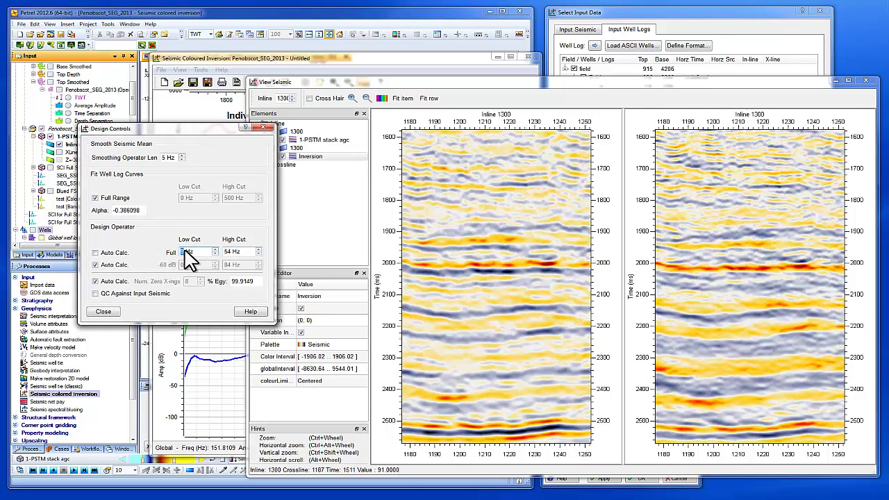
key(Up)
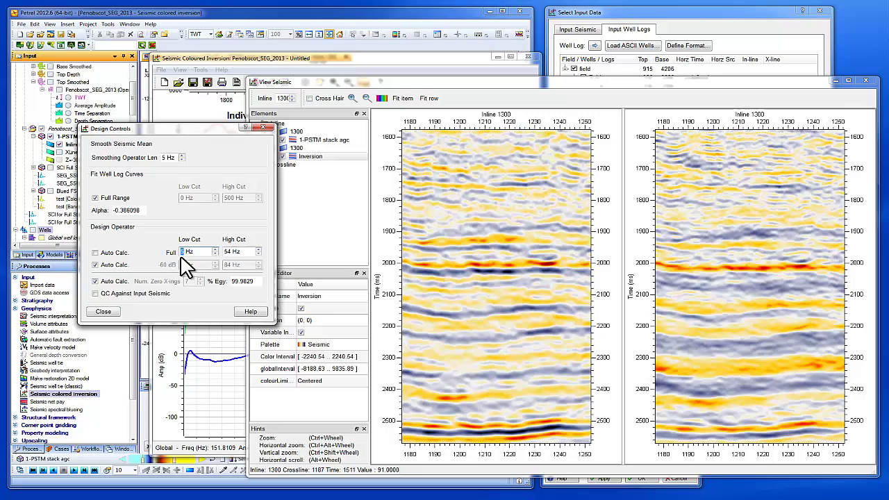
click(114, 311)
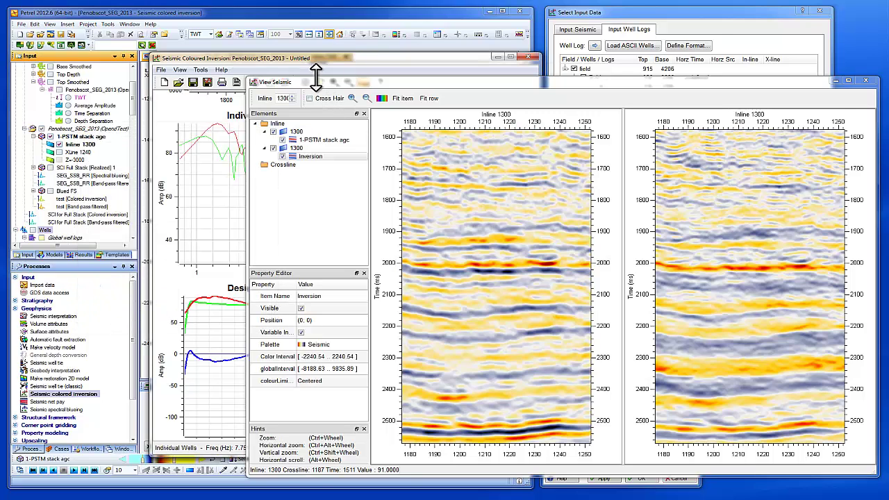
drag(316, 73, 312, 89)
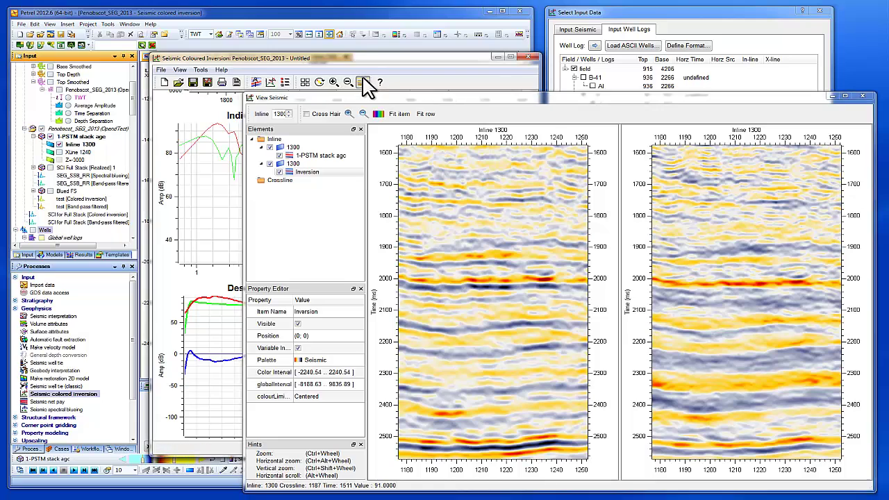
- Save the operator as wavelet 'test' and begin naming the output cube
click(362, 81)
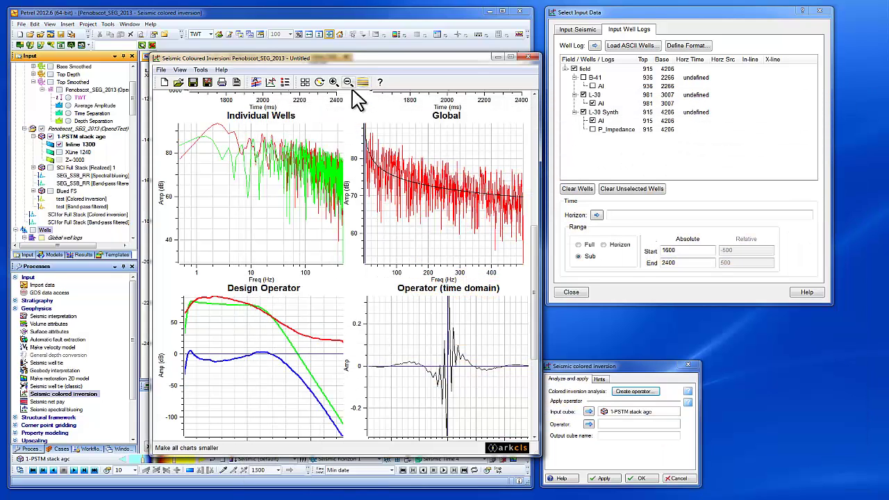
click(208, 83)
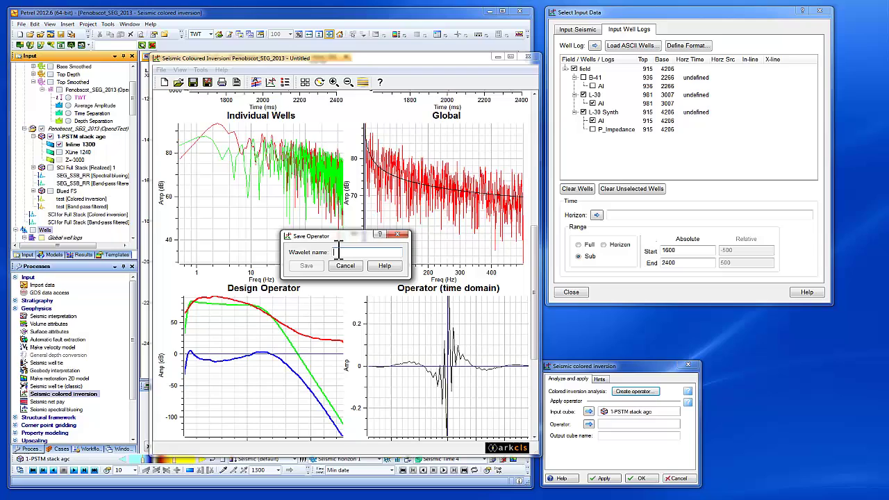
text(test)
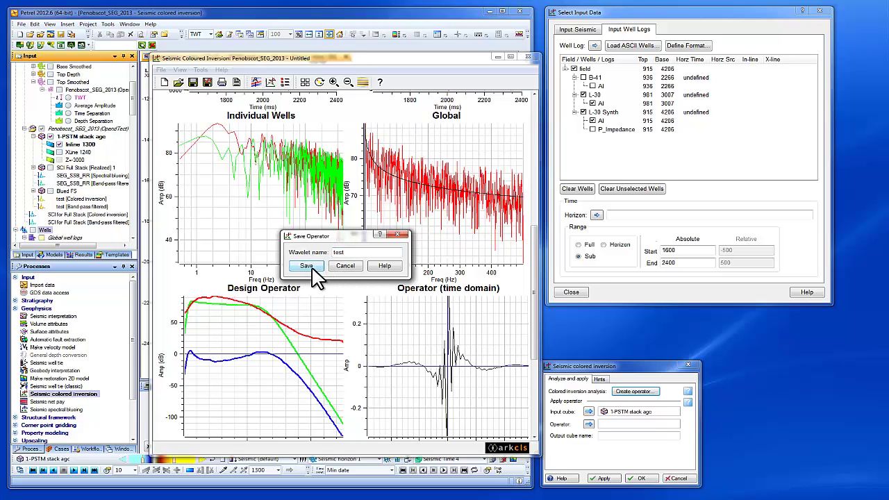
click(306, 266)
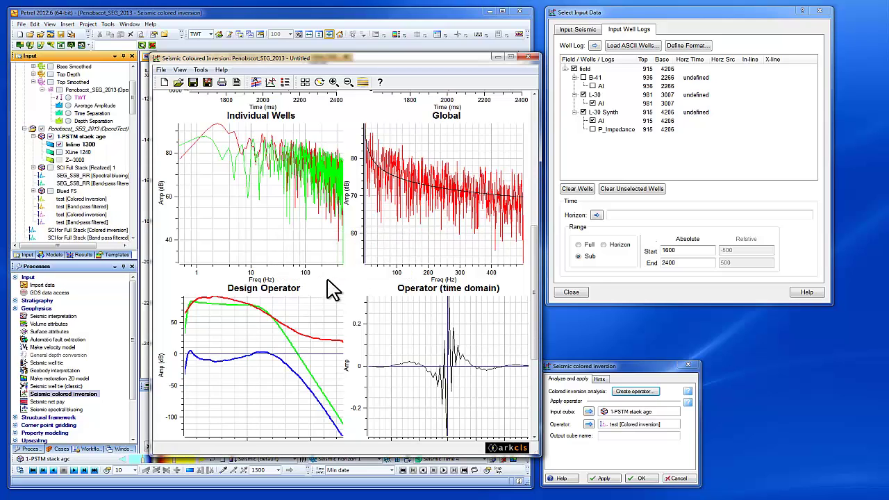
click(604, 436)
- Name the output cube 'test', run the coloured inversion, and display its inline 1300 in the interpretation window
text(test)
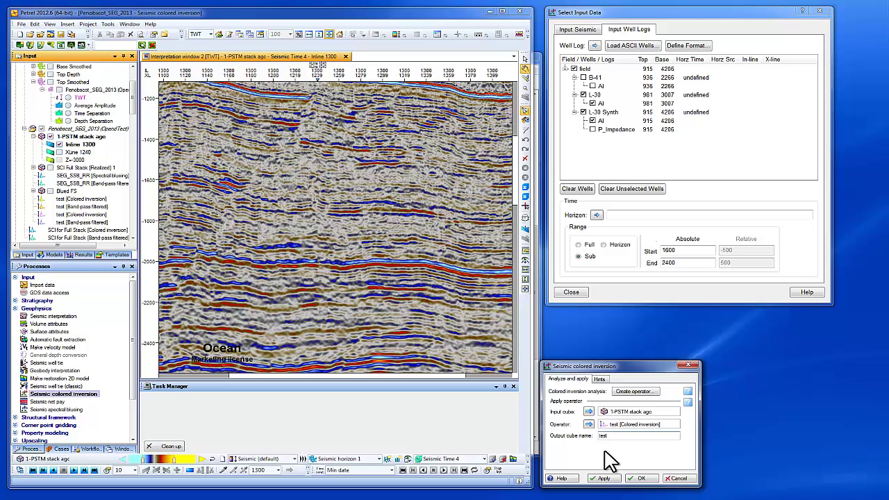
click(603, 478)
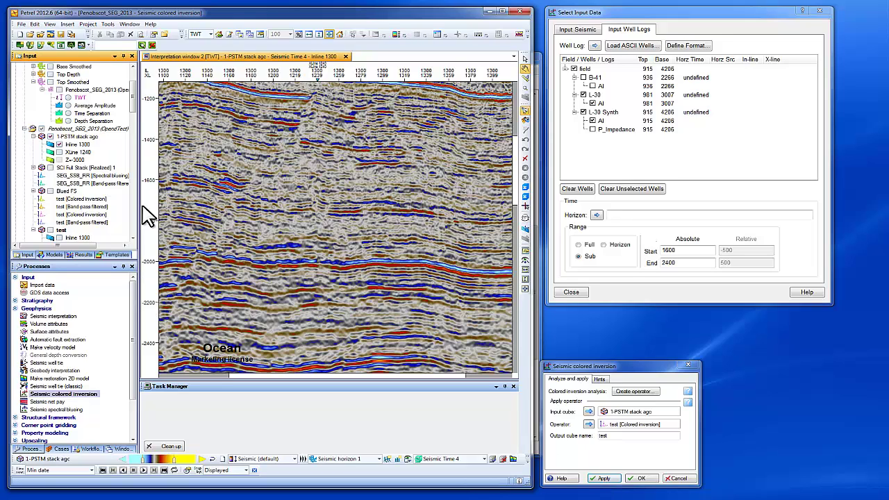
scroll(118, 150, down, 6)
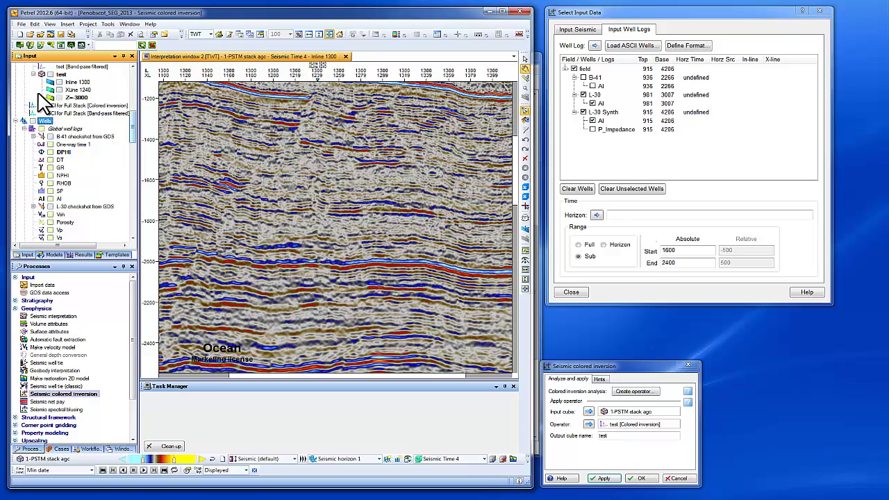
click(59, 81)
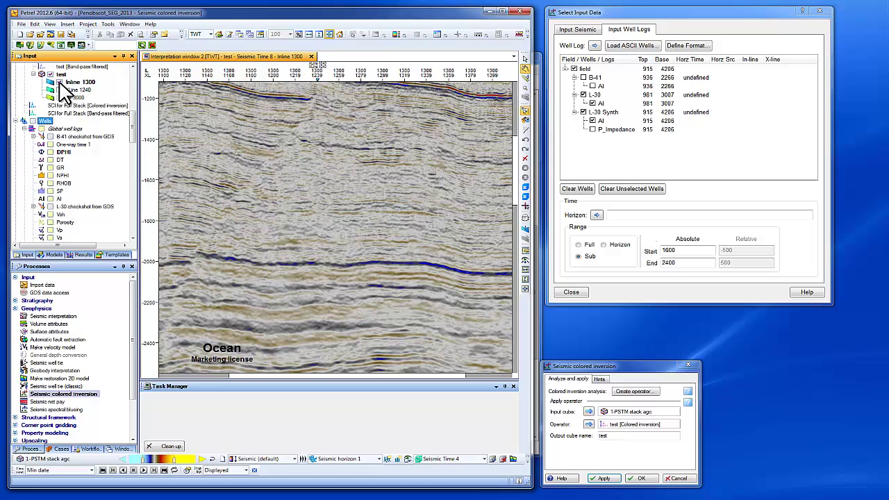
click(511, 150)
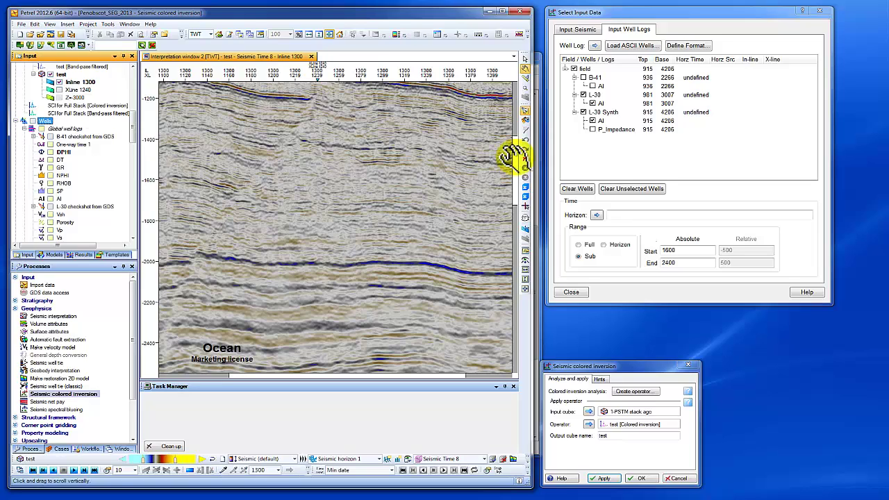